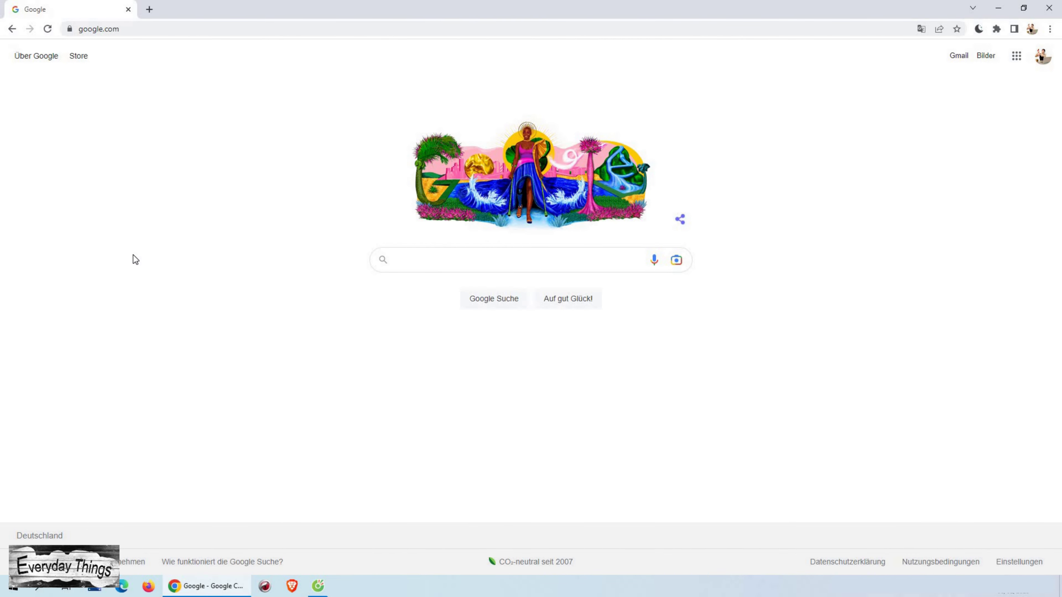
Go to chat.openai.com/chat from the Google home page
left_click(169, 27)
type("https://chat.openai.com/chat")
key("Return")
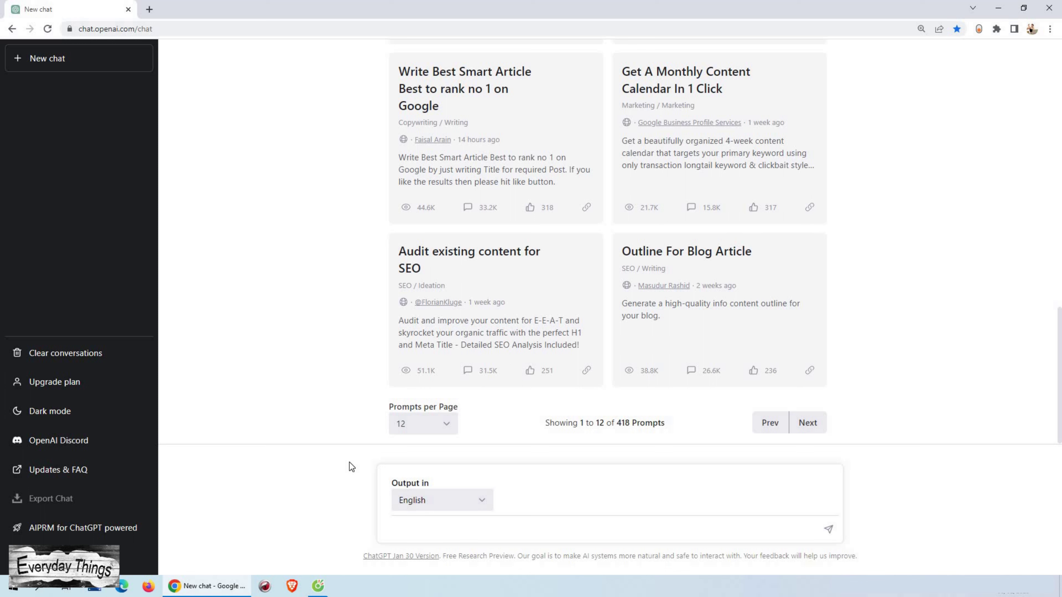
Send 'Hi can you help me?', then ask for a Second World War overview for a history exam
type("Hi can you help me?")
key("Return")
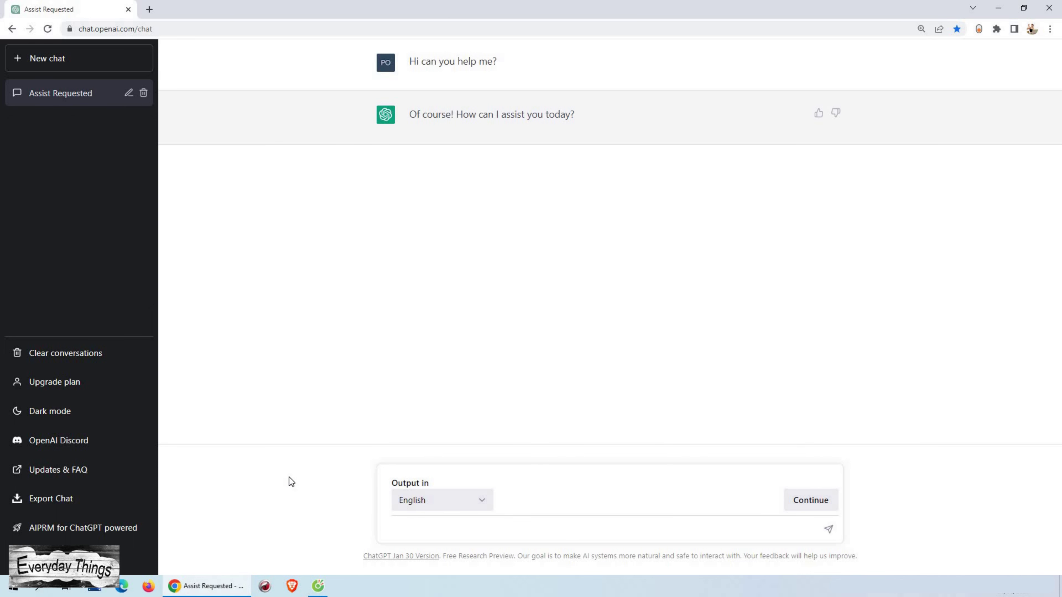
type("I have a history exam can you tell me something about the second world war.")
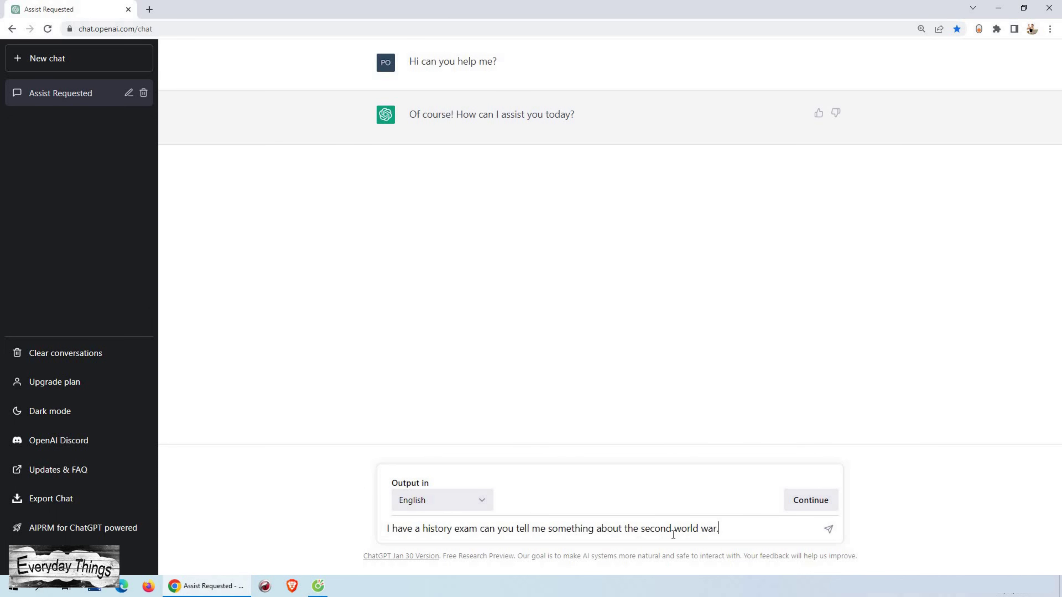
left_click(828, 530)
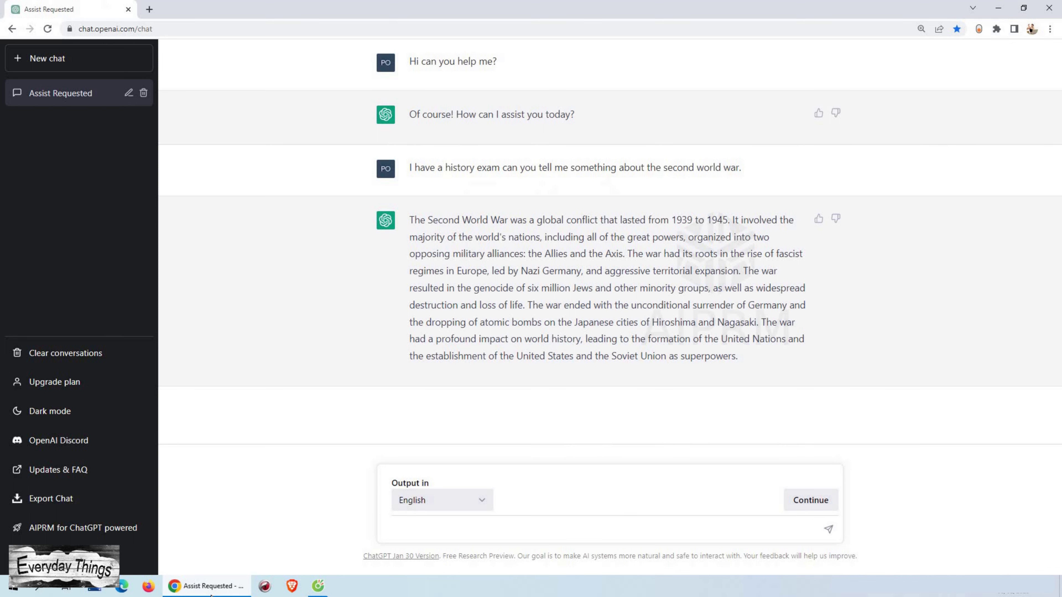
Ask 'which country had the most losses?' and then reply 'thank you!'
type("which country had the most losses?")
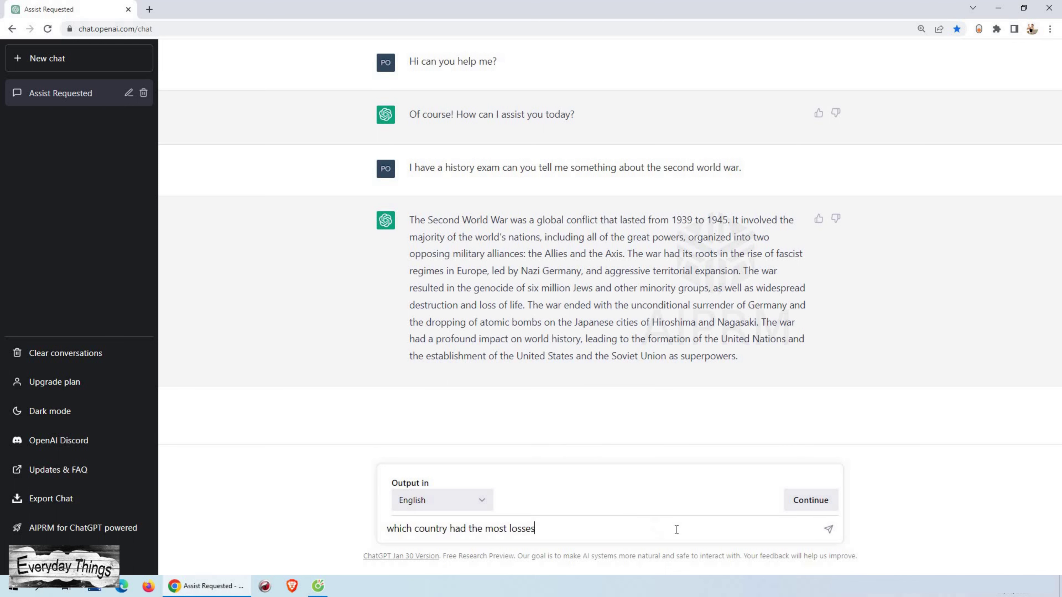
left_click(830, 529)
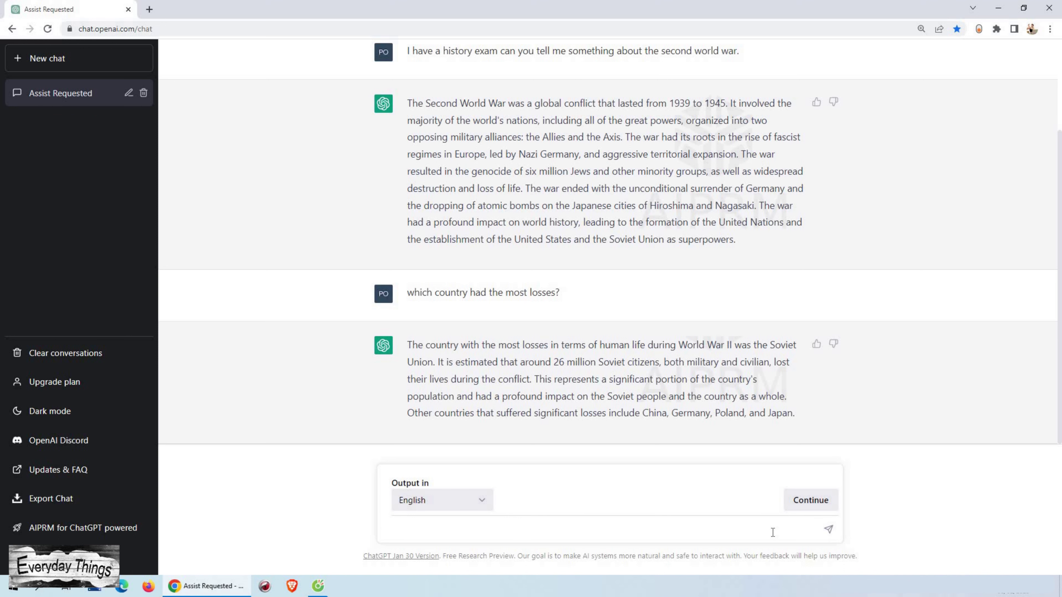
type("thank you!")
key("Return")
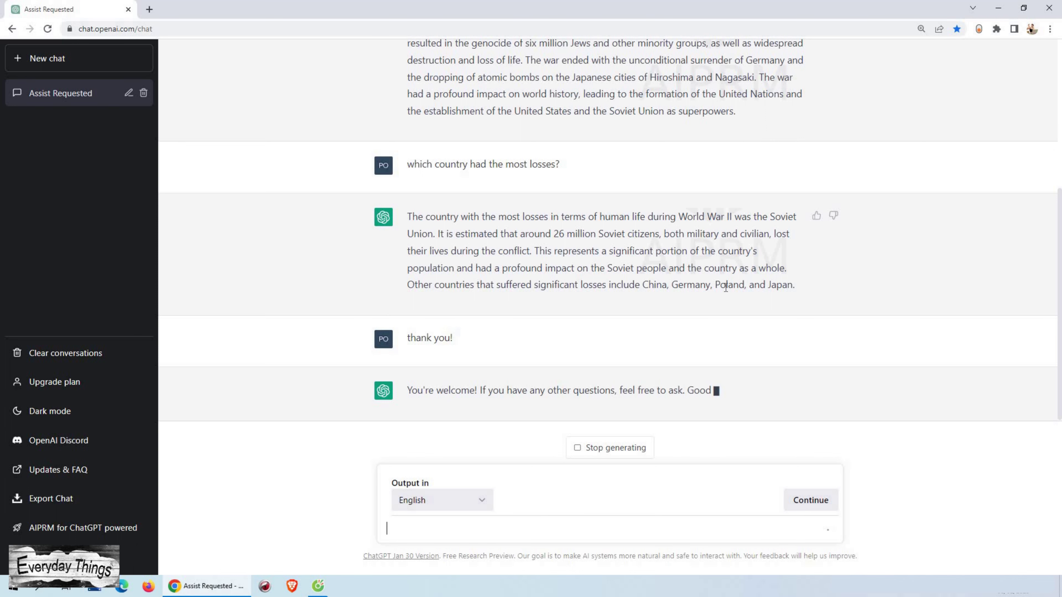
In a new chat, use the Human Written SEO prompt for a 'Samsung Galaxy S21 Unboxing and Review' article
left_click(128, 60)
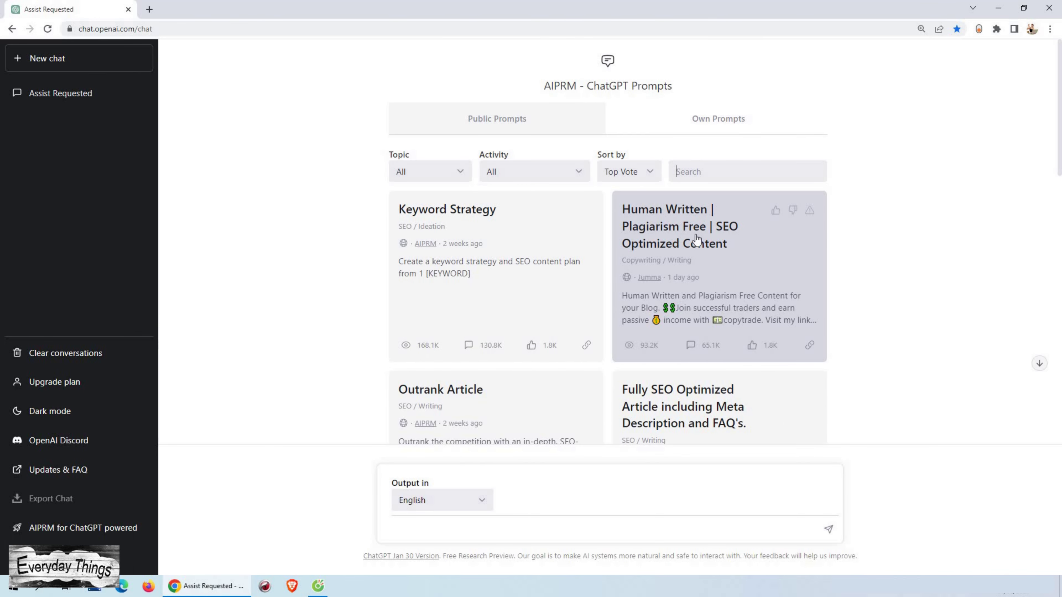
left_click(772, 306)
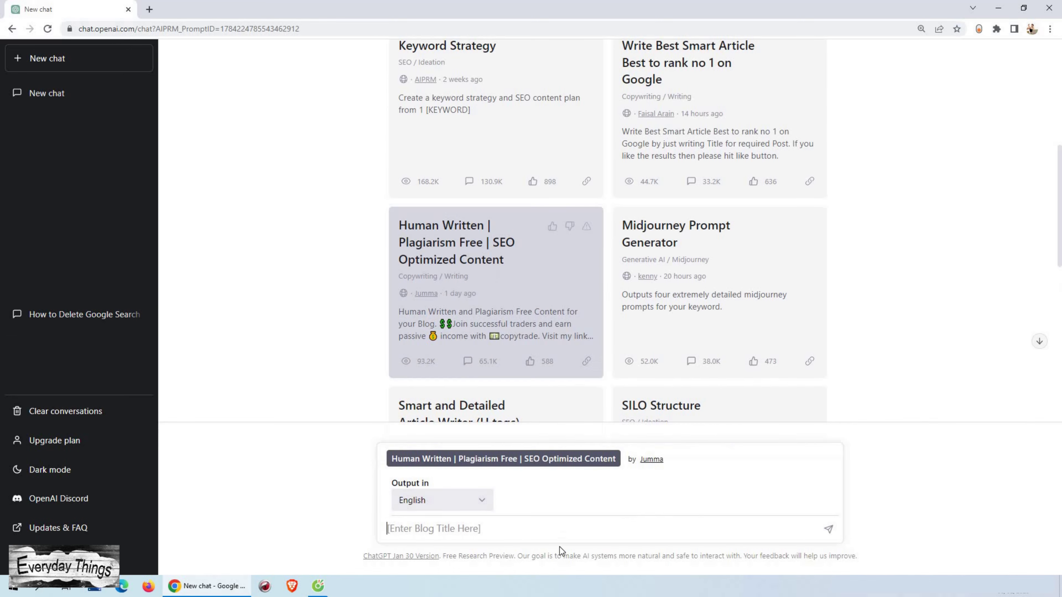
type("Samsung Galaxy S21 Unboxing and Review")
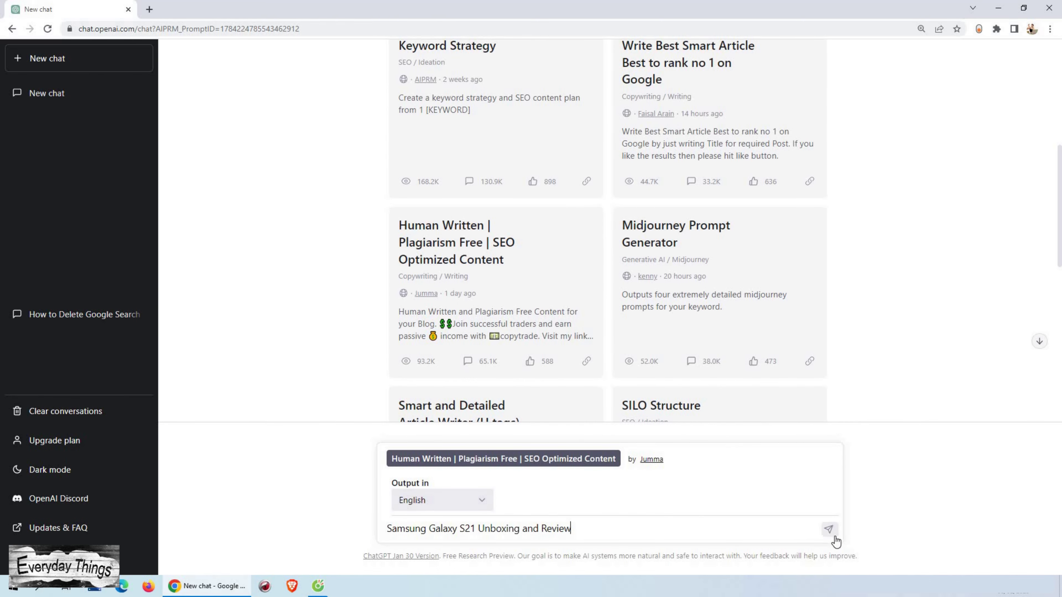
left_click(828, 530)
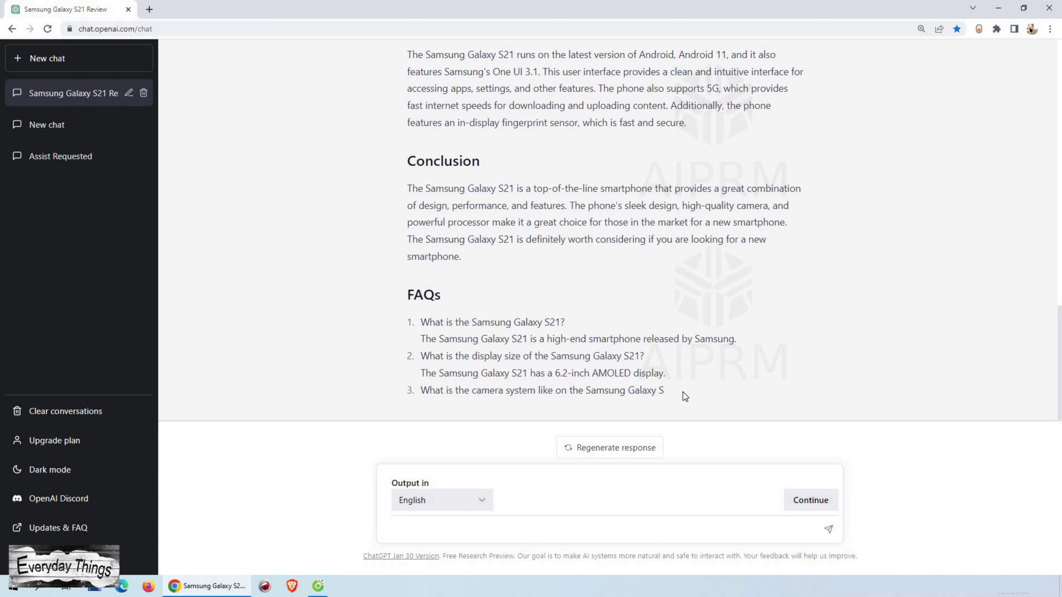
left_click(627, 539)
scroll(586, 341, "up", 4)
scroll(576, 325, "up", 15)
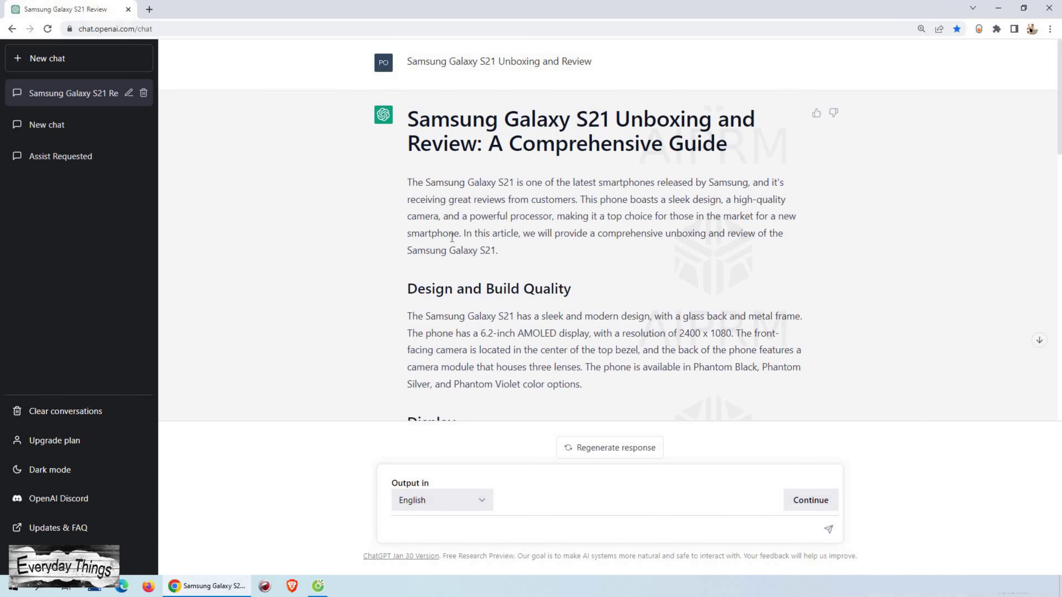
scroll(450, 238, "down", 3)
scroll(449, 240, "up", 3)
scroll(418, 253, "down", 10)
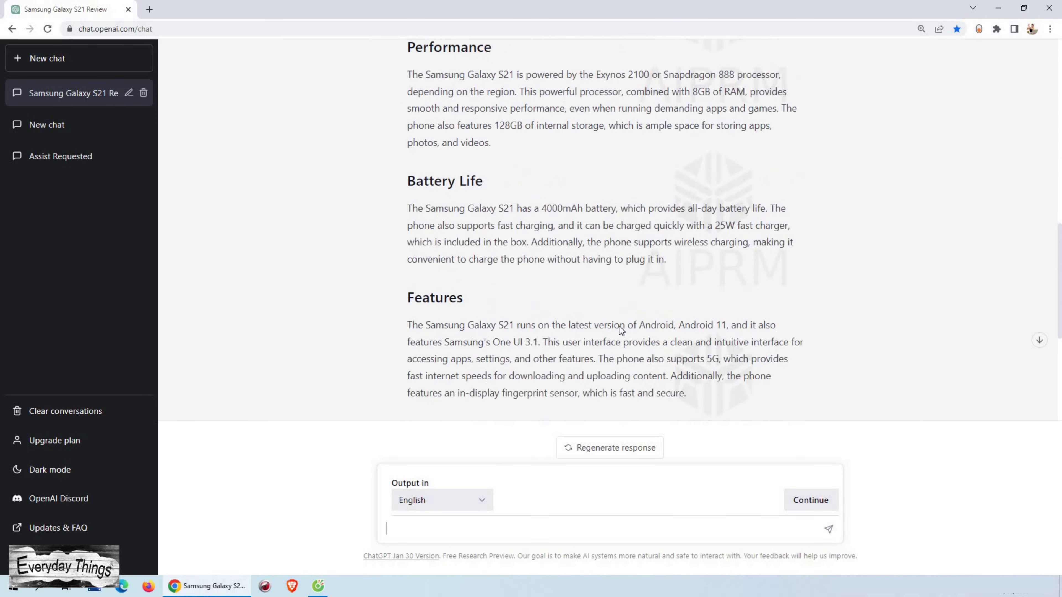
scroll(620, 328, "down", 5)
left_click_drag(665, 414, 400, 317)
left_click(400, 316)
scroll(457, 309, "up", 3)
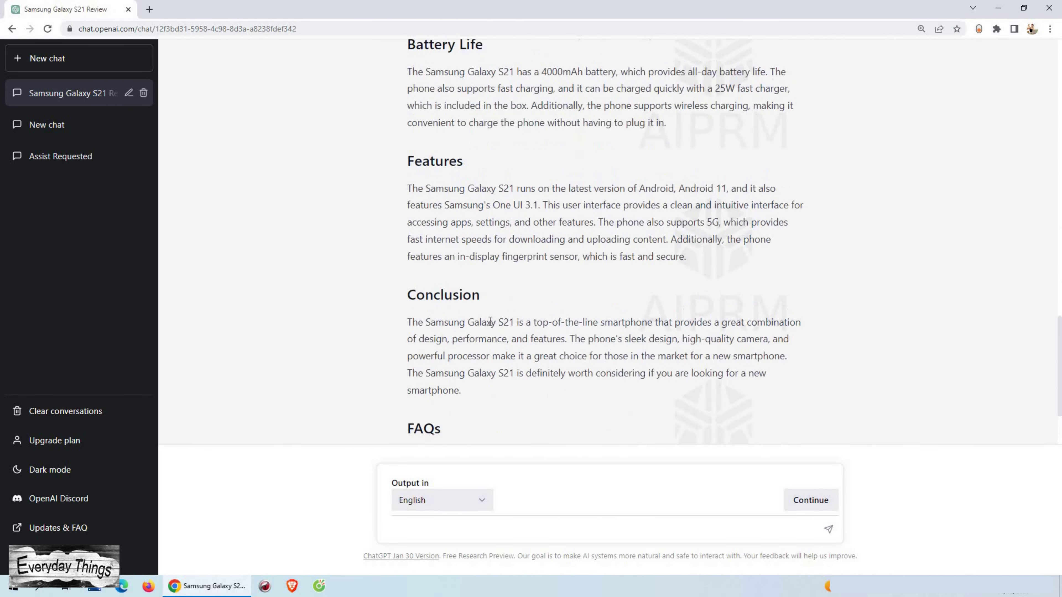
scroll(484, 322, "up", 5)
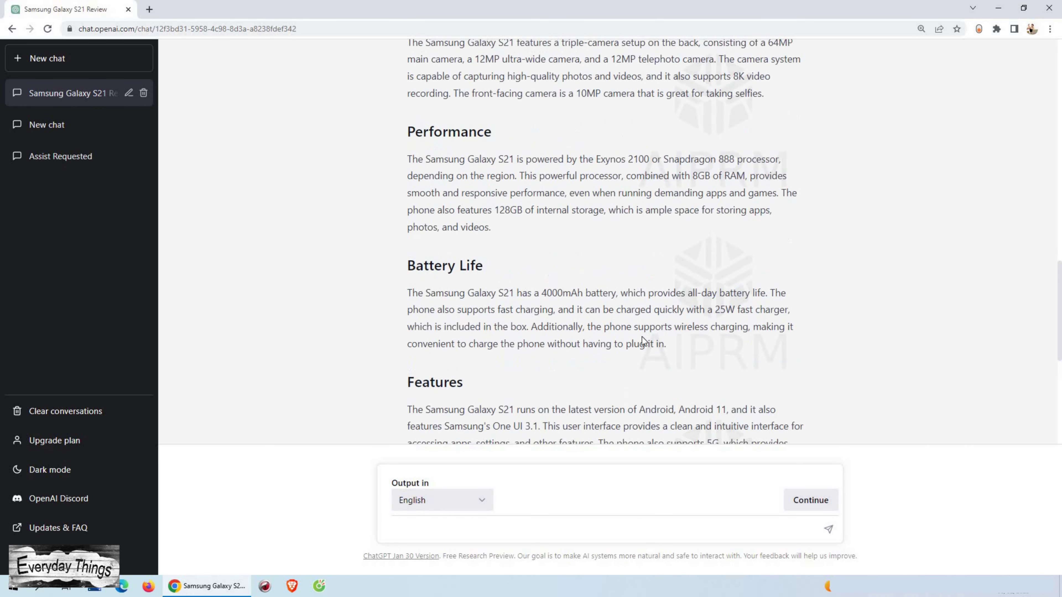
scroll(646, 327, "up", 10)
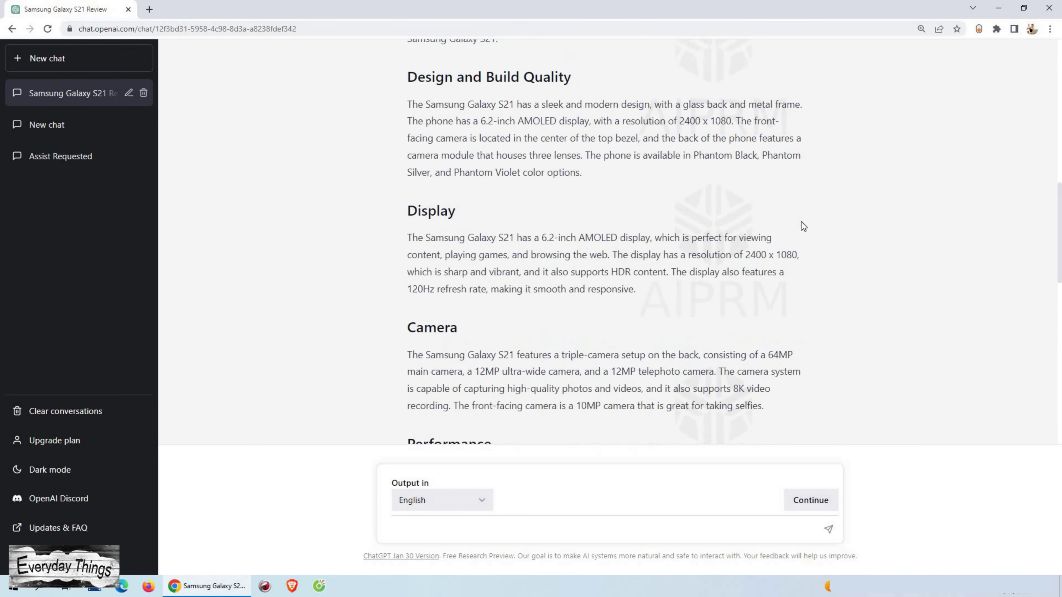
scroll(813, 219, "up", 4)
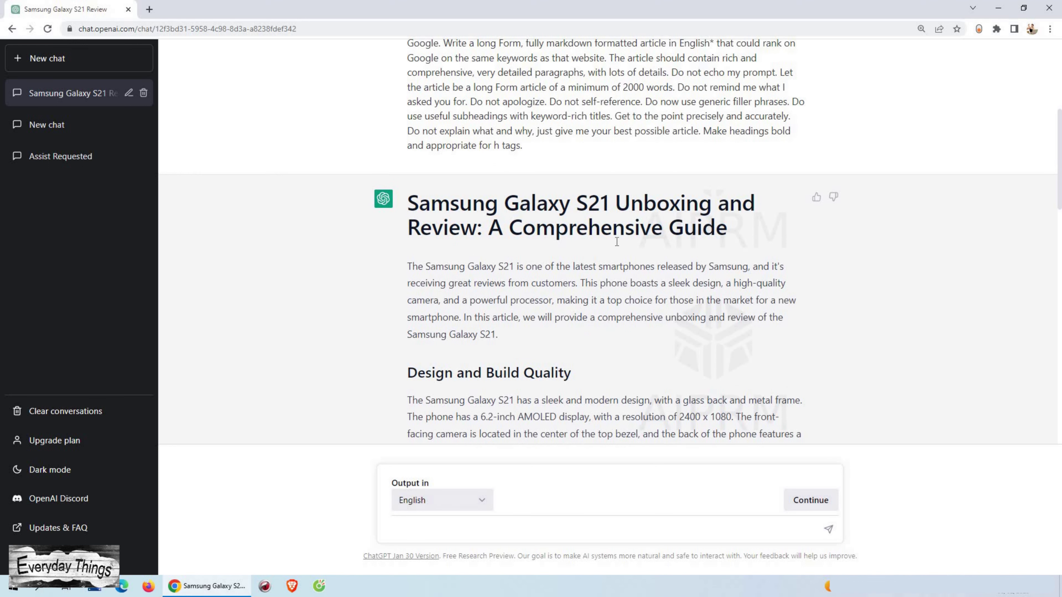
scroll(650, 246, "up", 6)
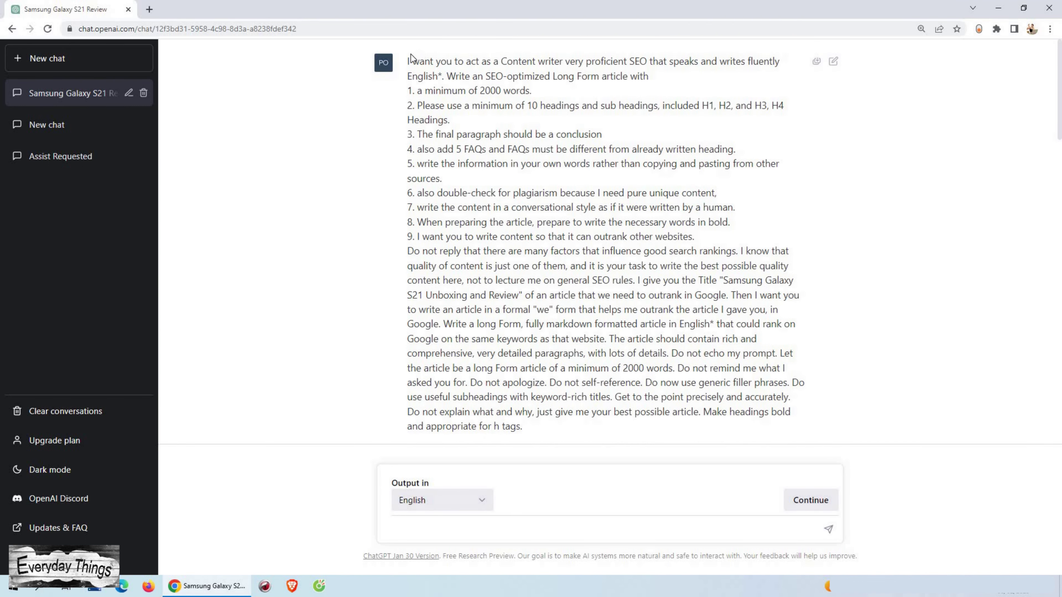
left_click_drag(408, 61, 507, 61)
left_click(586, 62)
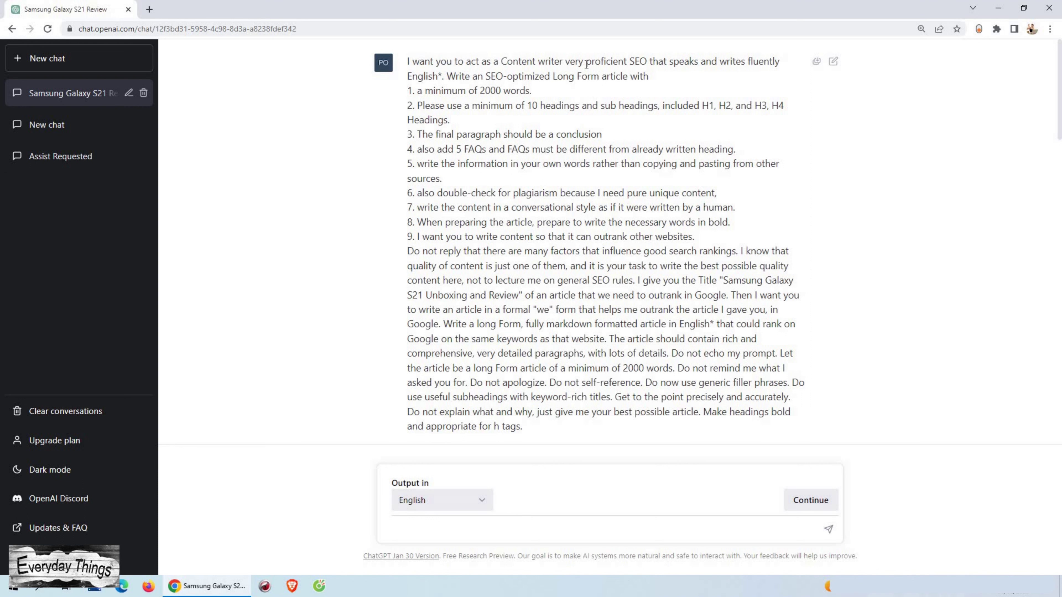